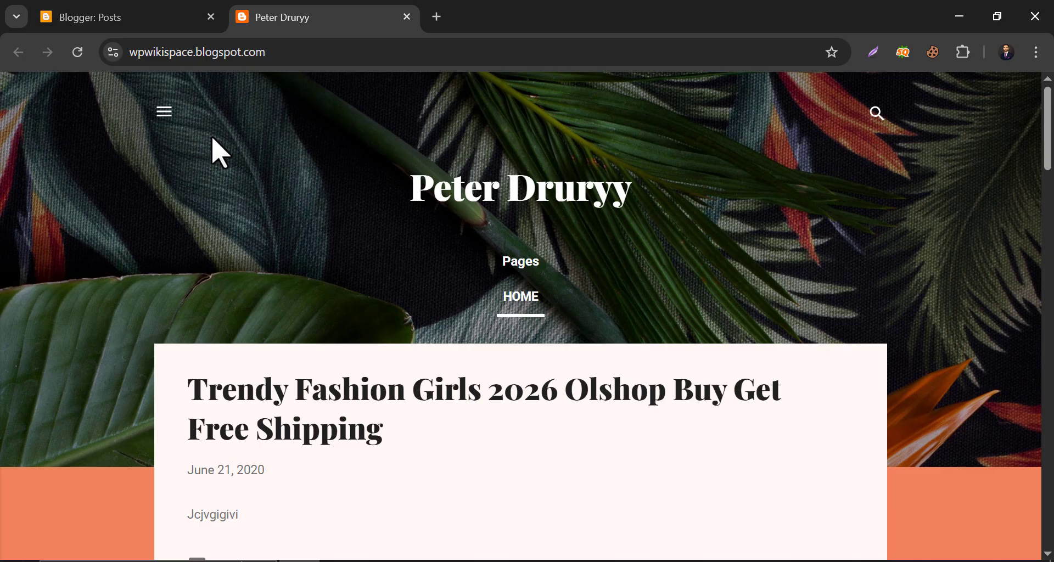
# Switch to the Blogger dashboard and open the custom domain setting in the blog's publishing settings
pyautogui.click(162, 22)
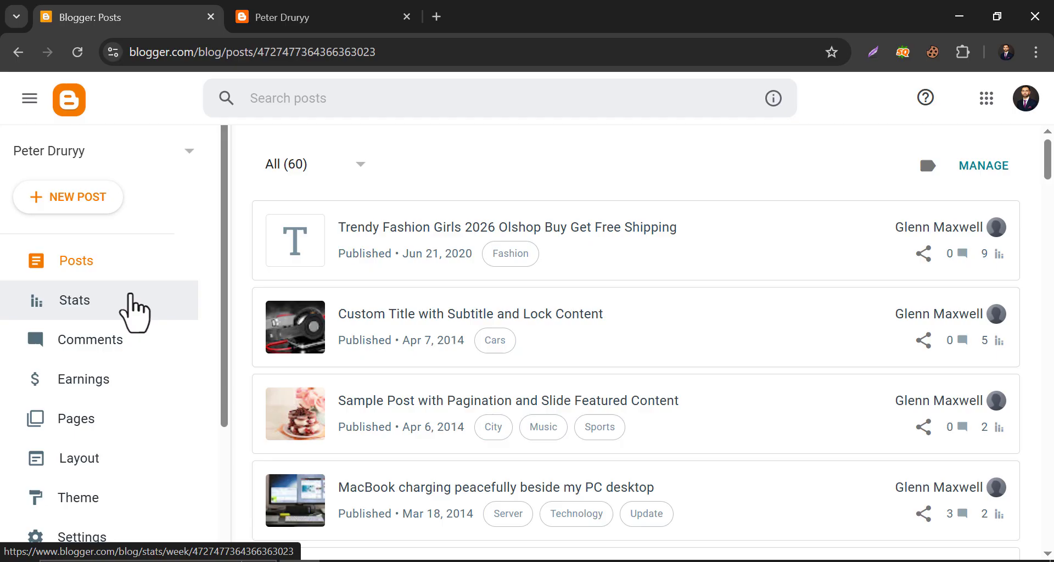
pyautogui.scroll(-3, 138, 284)
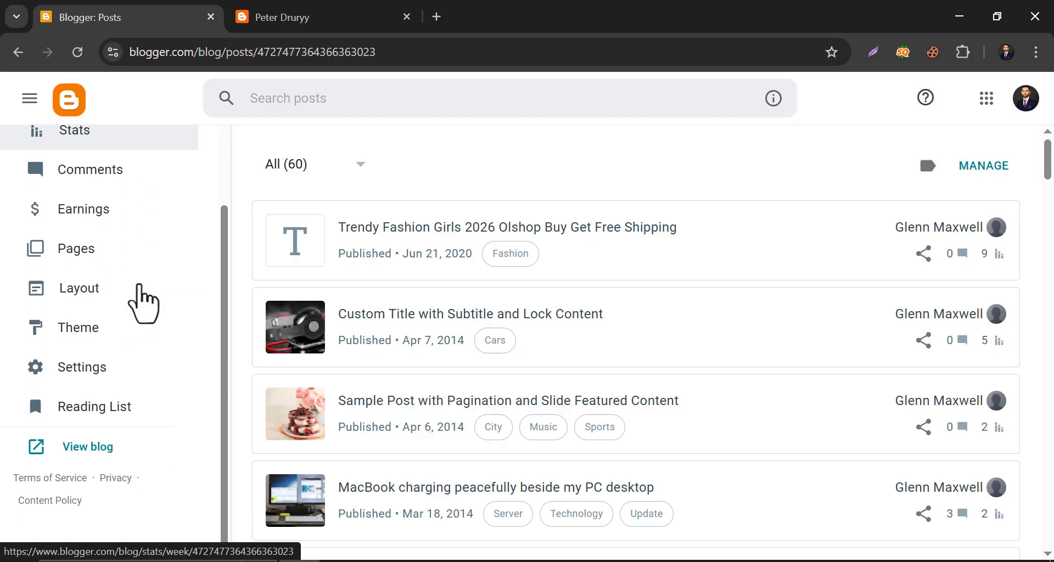
pyautogui.click(90, 371)
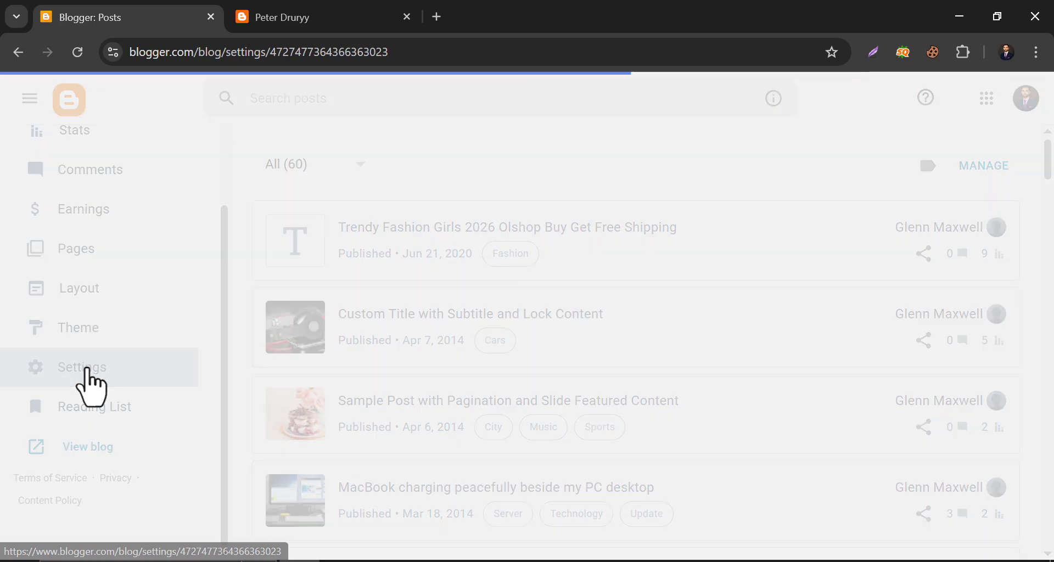
pyautogui.scroll(-5, 483, 370)
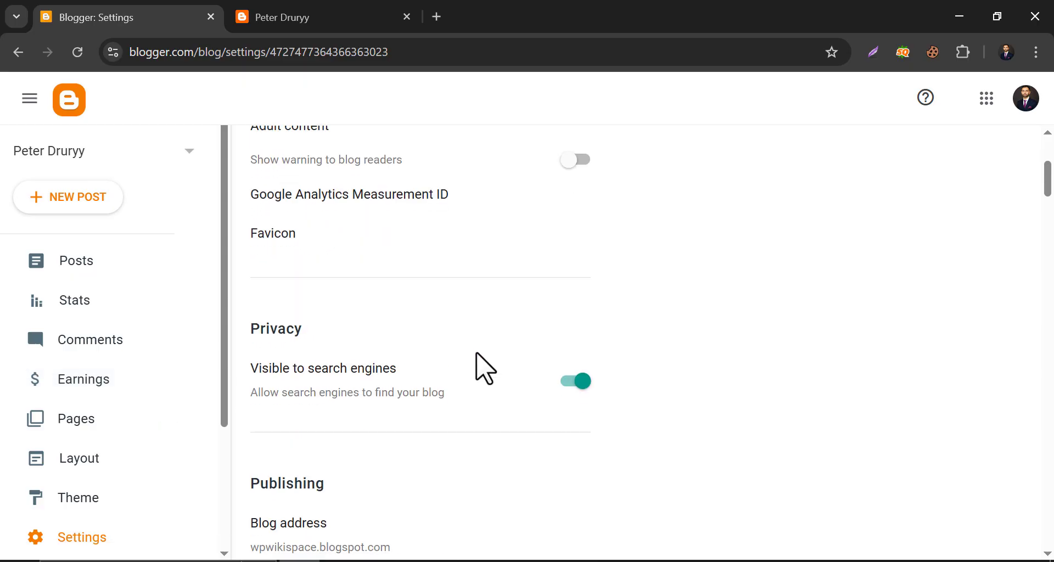
pyautogui.scroll(-5, 478, 360)
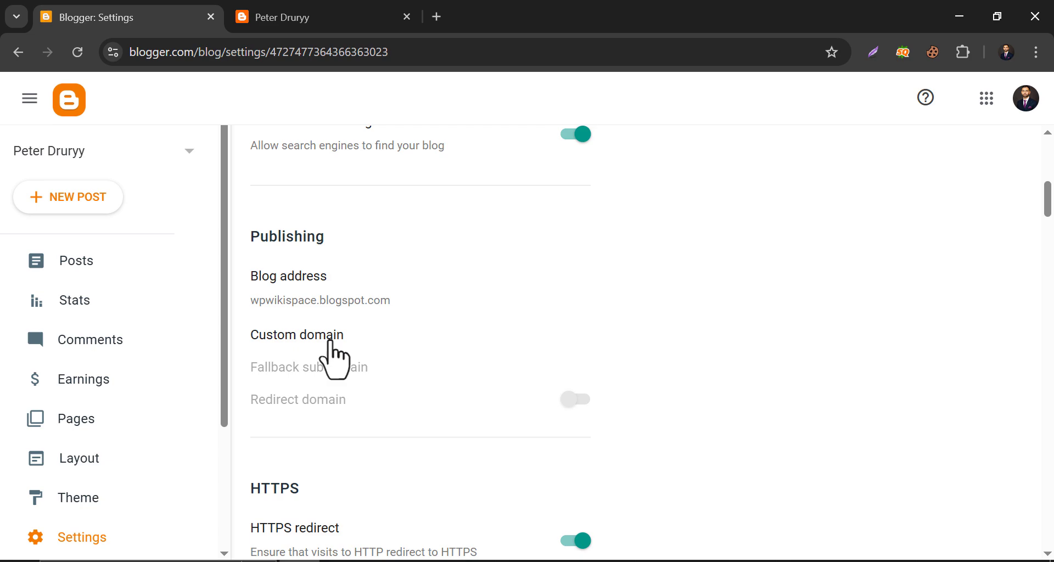
pyautogui.click(328, 339)
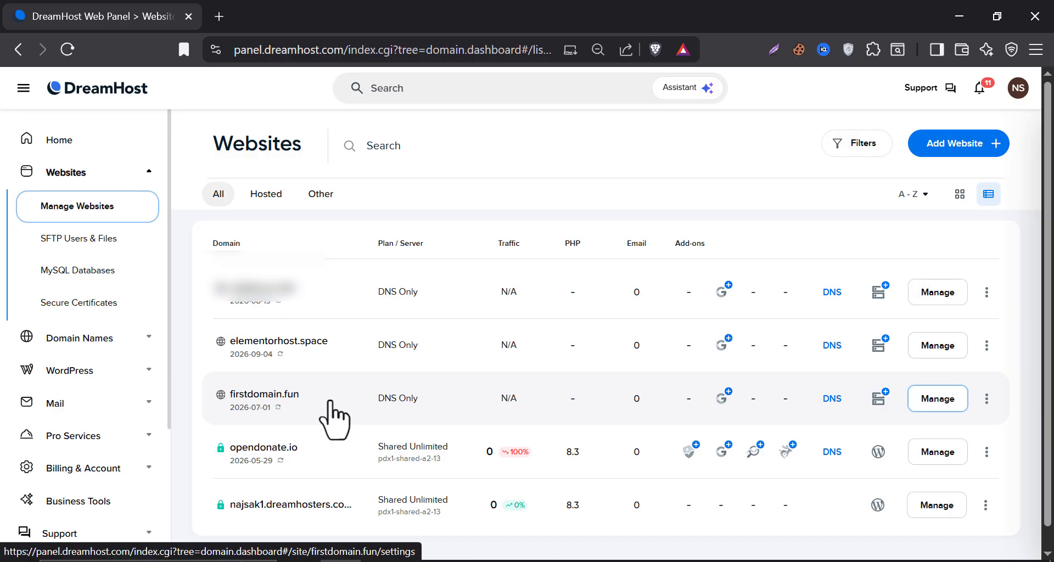
# In the DreamHost panel, open the website firstdomain.fun and copy its domain name
pyautogui.click(333, 419)
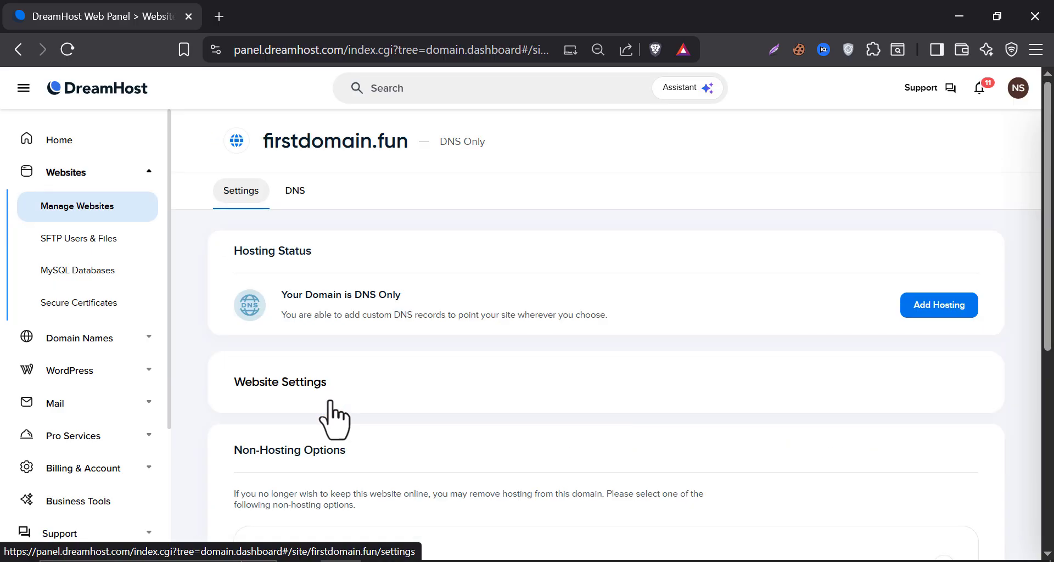
pyautogui.moveTo(265, 141); pyautogui.dragTo(399, 138)
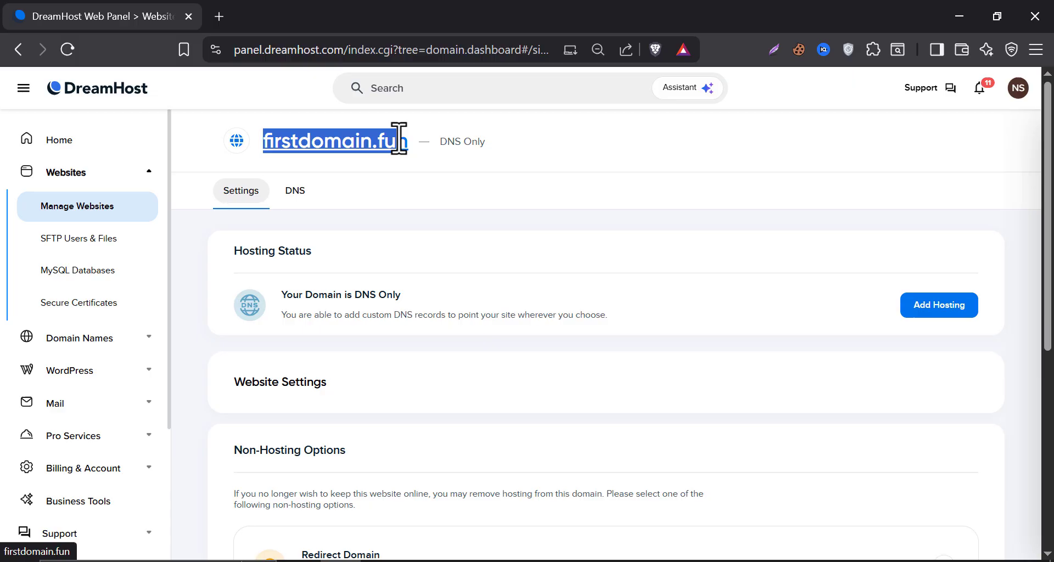
pyautogui.rightClick(409, 139)
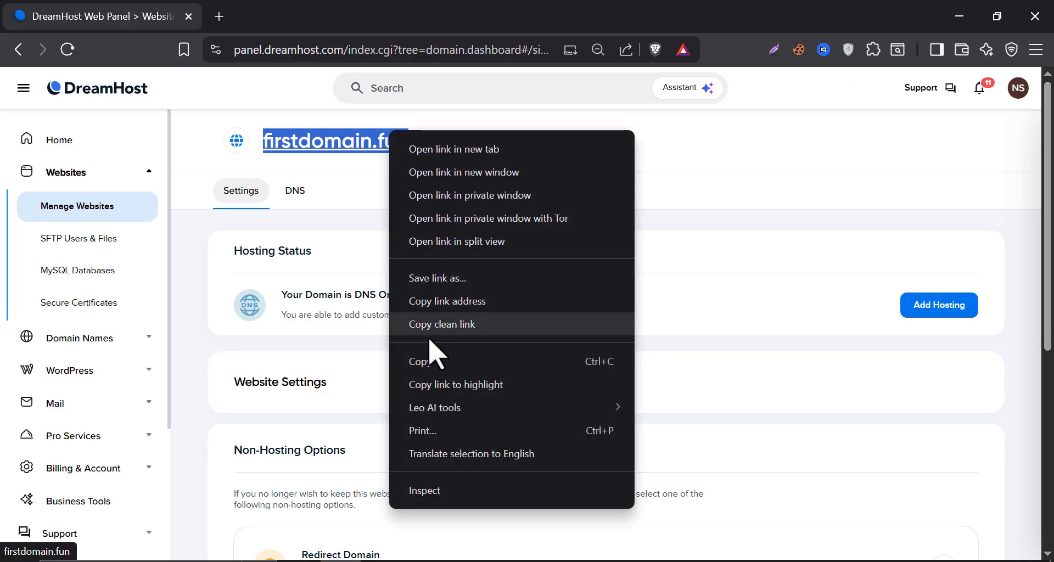
pyautogui.click(426, 361)
# Back in Blogger, enter firstdomain.fun as the custom domain and try to save it
pyautogui.hotkey('alt', 'Tab')
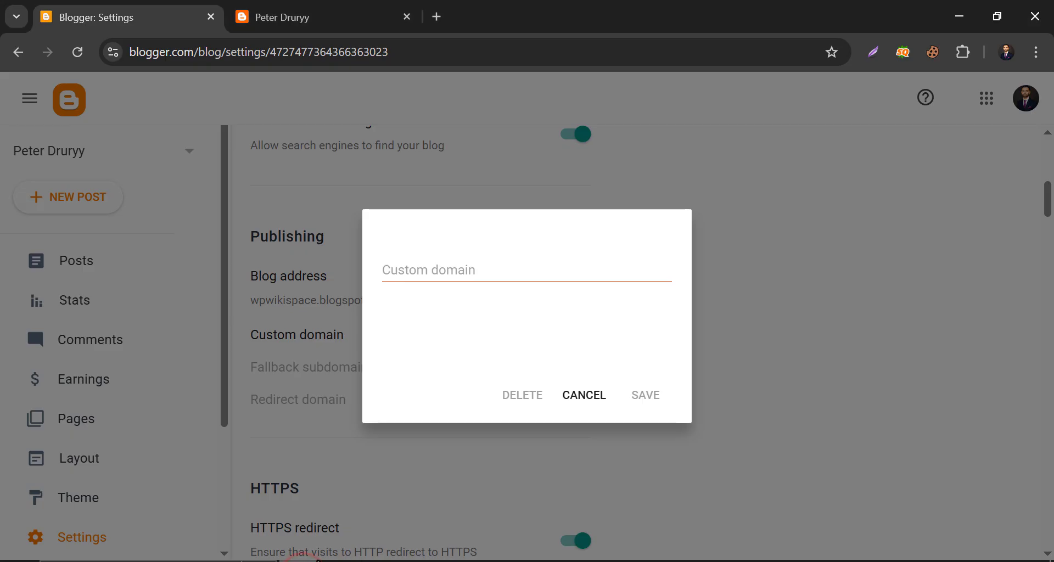
pyautogui.click(424, 273)
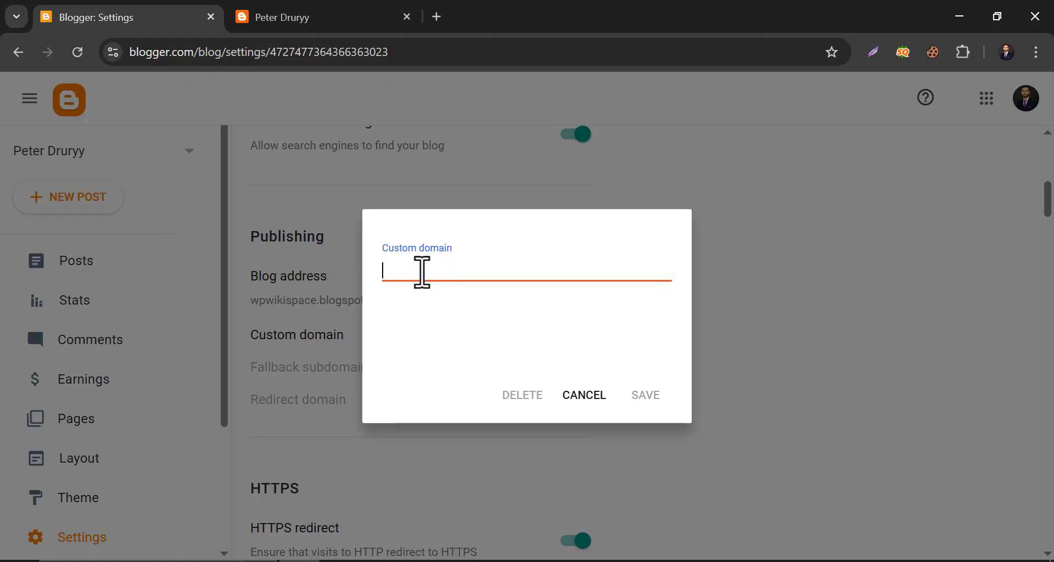
pyautogui.hotkey('ctrl', 'v')
pyautogui.click(471, 346)
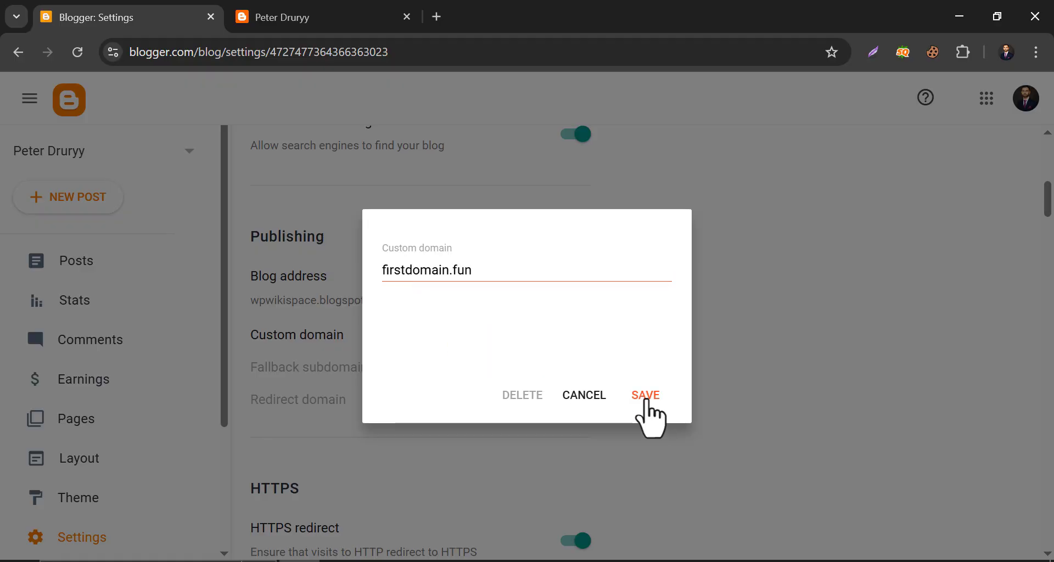
pyautogui.click(646, 397)
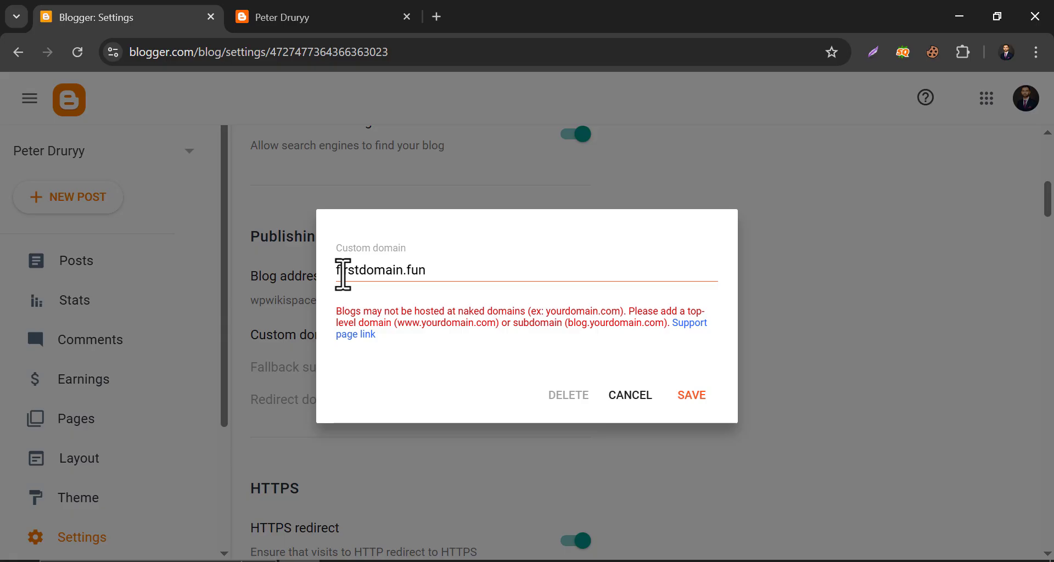
pyautogui.click(340, 273)
pyautogui.write('www.')
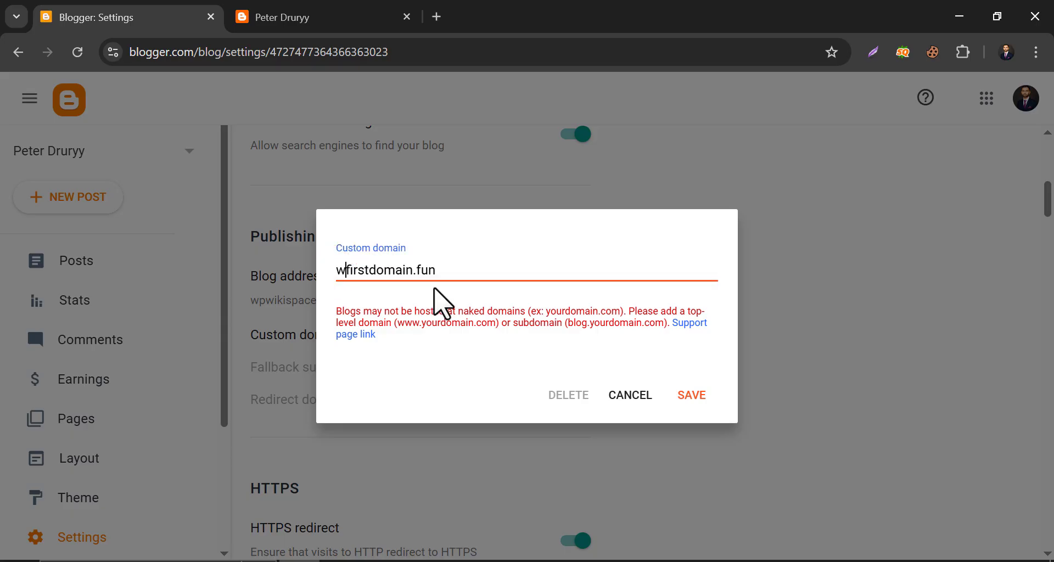
pyautogui.click(691, 395)
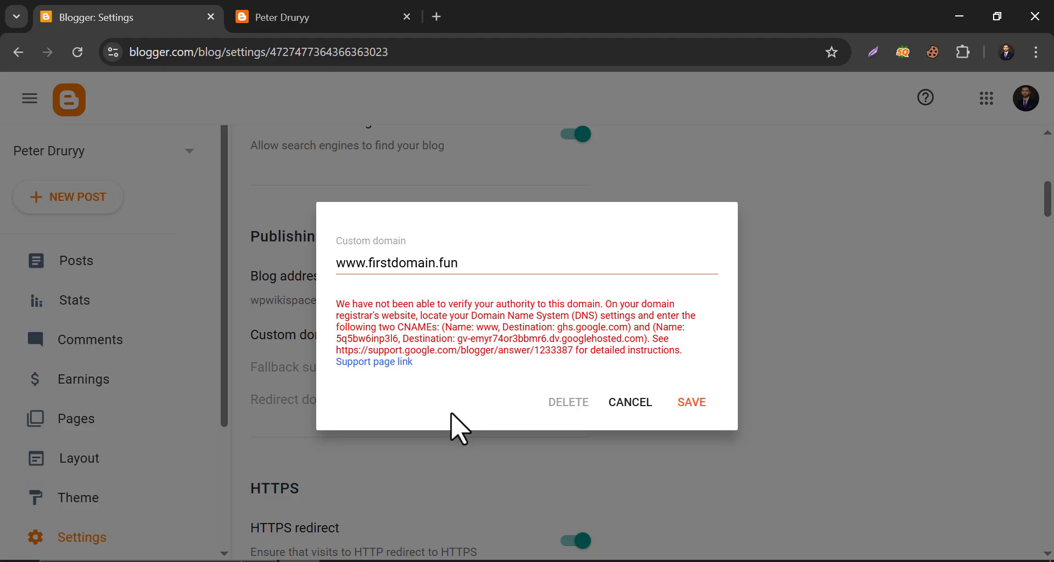
# In DreamHost, open the DNS records of firstdomain.fun and start adding a CNAME record
pyautogui.click(330, 560)
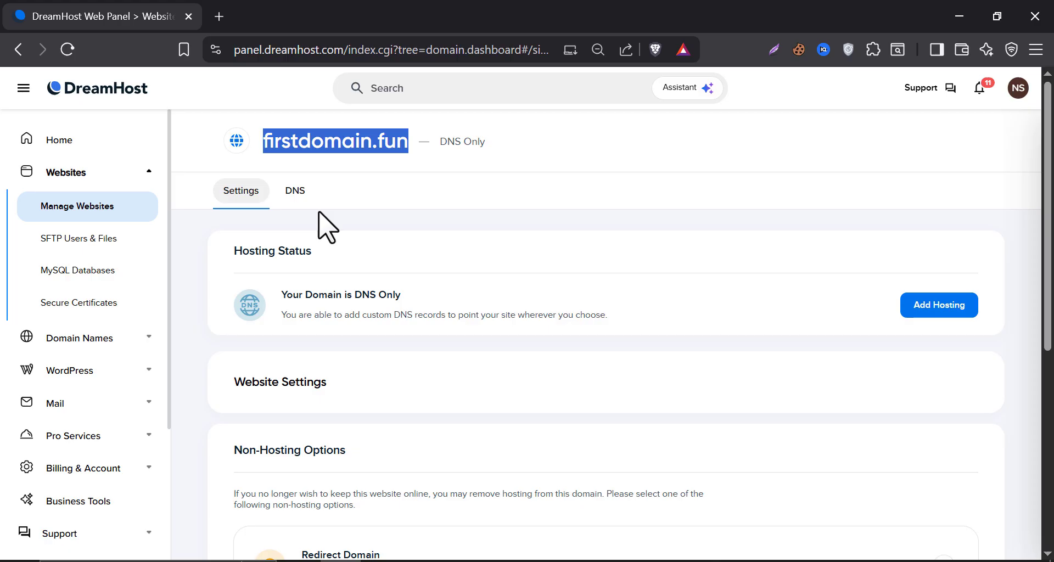
pyautogui.click(291, 188)
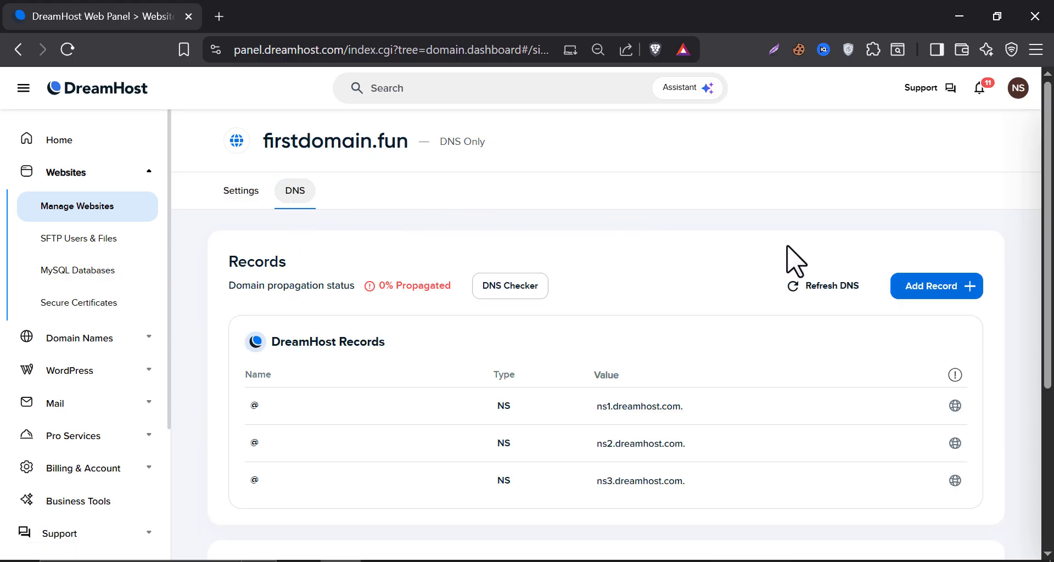
pyautogui.click(936, 291)
pyautogui.scroll(-3, 566, 363)
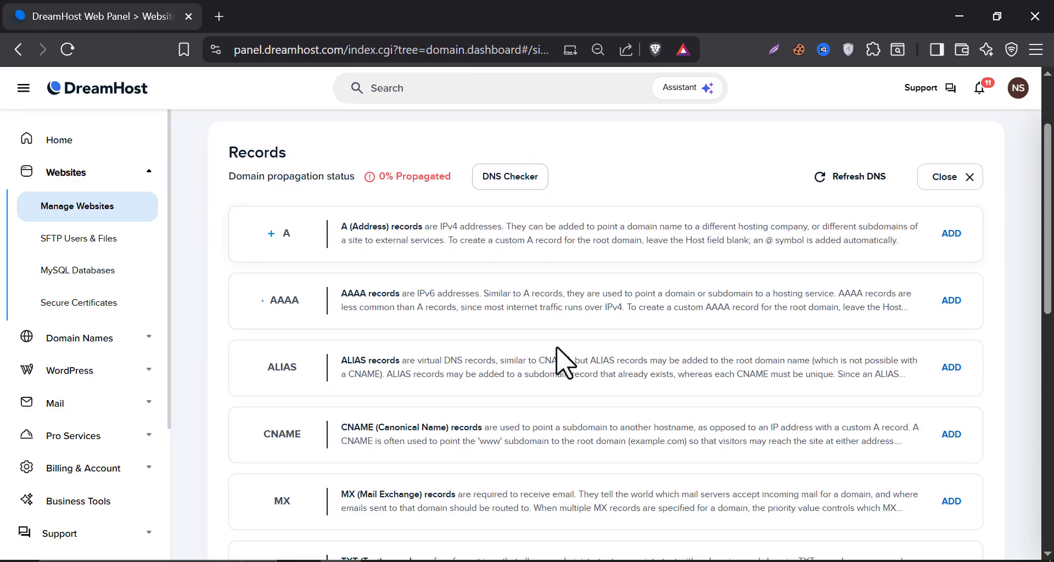
pyautogui.click(308, 381)
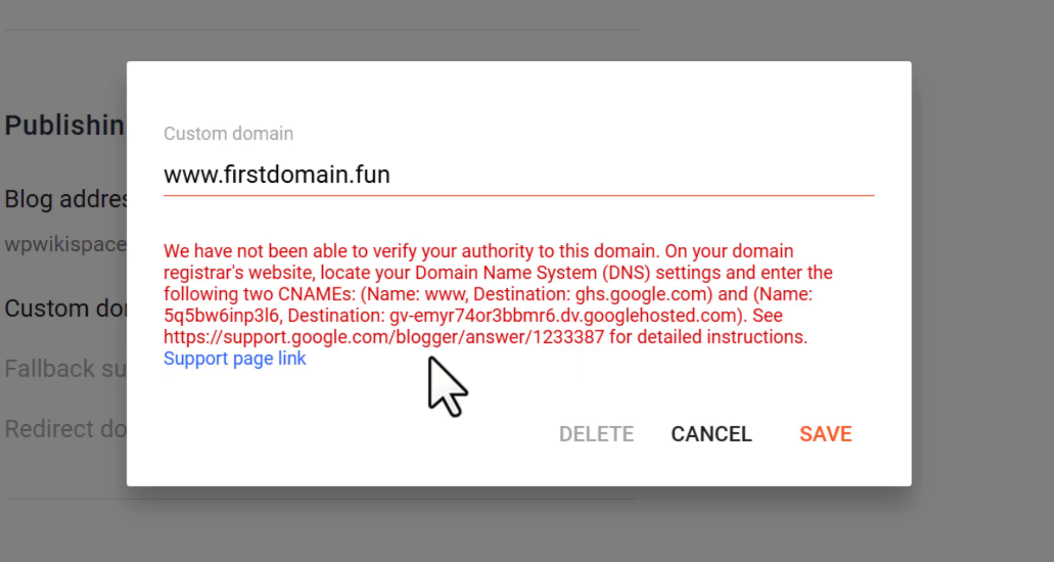
# Copy the first CNAME name, www, from Blogger's instructions into the new DreamHost record's host
pyautogui.doubleClick(434, 297)
pyautogui.rightClick(434, 296)
pyautogui.click(516, 332)
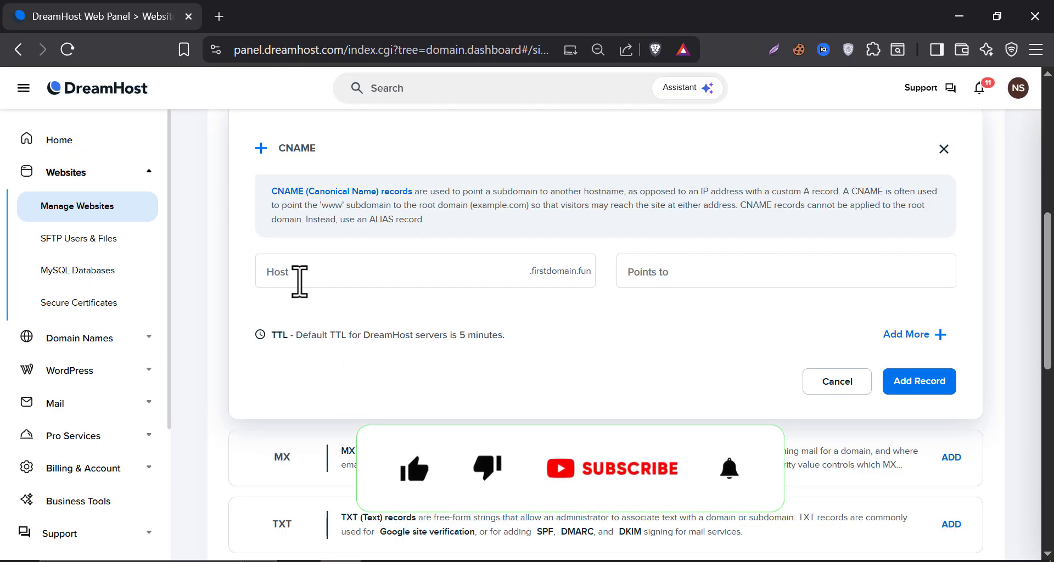
pyautogui.click(299, 277)
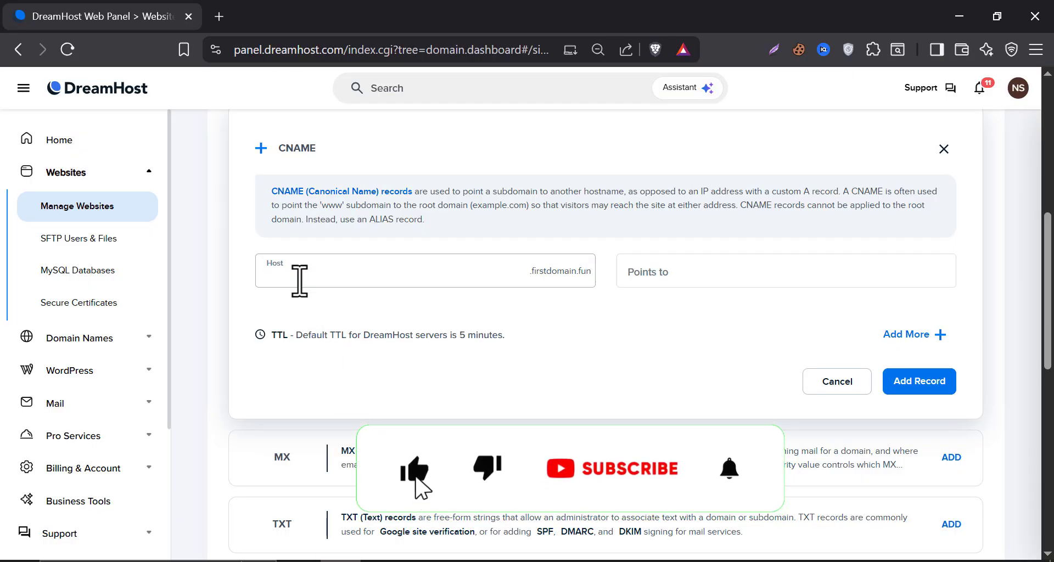
pyautogui.hotkey('ctrl', 'v')
# Copy the destination ghs.google.com from Blogger, make the www record point to it, and add the record in DreamHost
pyautogui.click(692, 273)
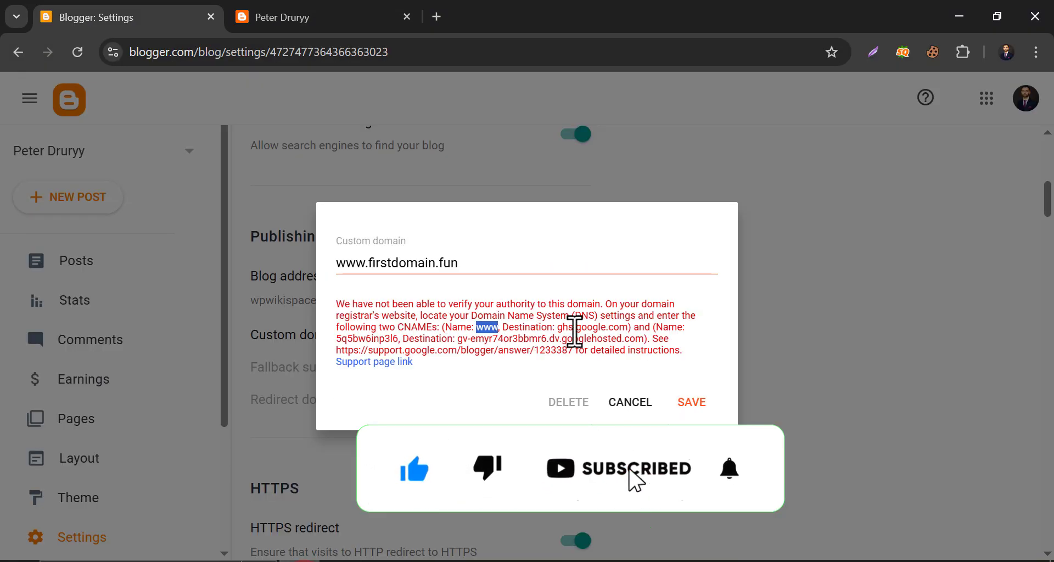
pyautogui.doubleClick(575, 328)
pyautogui.rightClick(593, 328)
pyautogui.click(680, 118)
pyautogui.rightClick(666, 276)
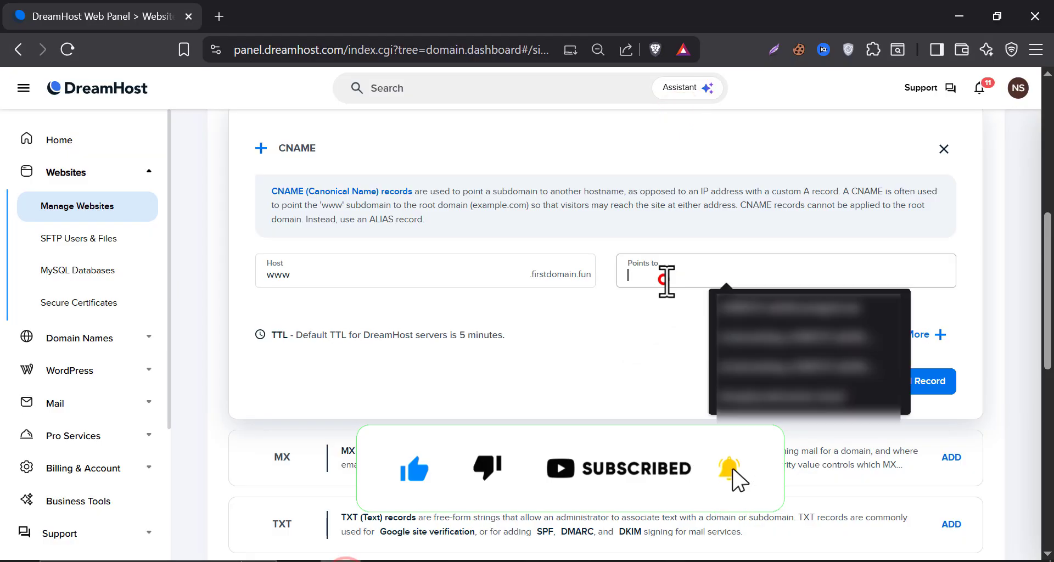
pyautogui.click(677, 307)
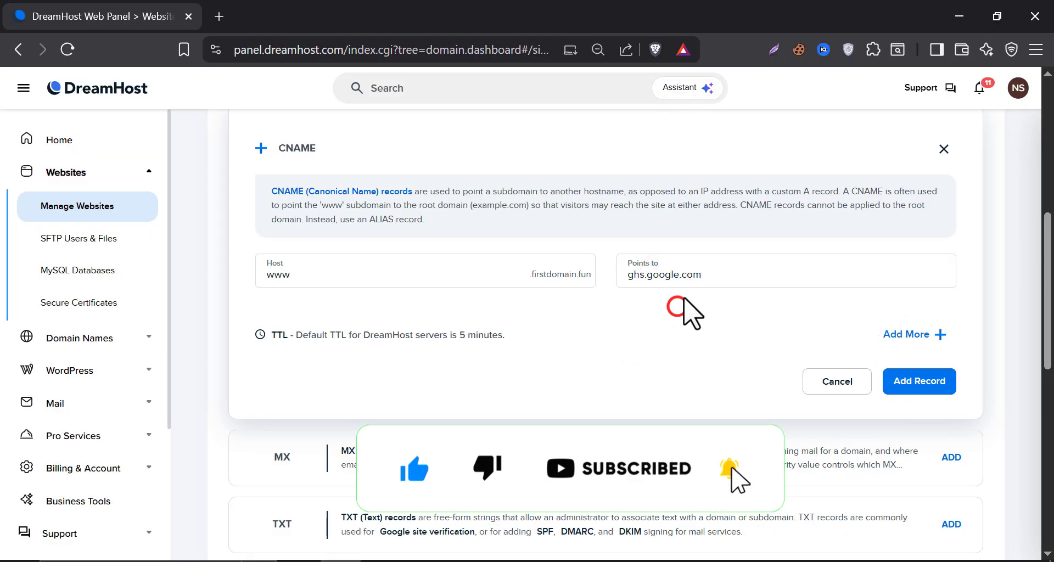
pyautogui.click(911, 385)
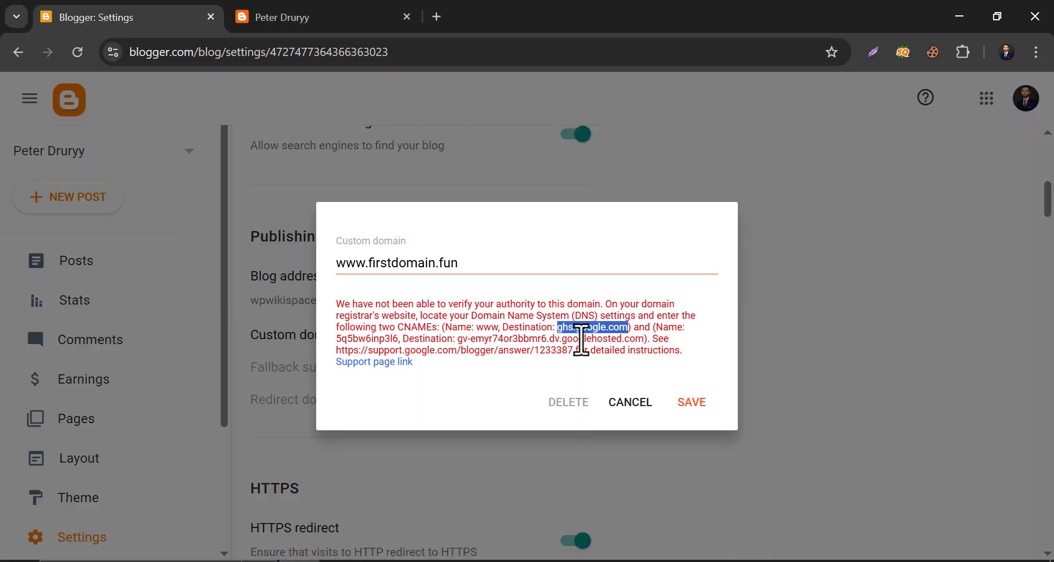
# Copy the second CNAME's verification name from Blogger and paste it as the host of another new CNAME record in DreamHost
pyautogui.moveTo(337, 339); pyautogui.dragTo(398, 339)
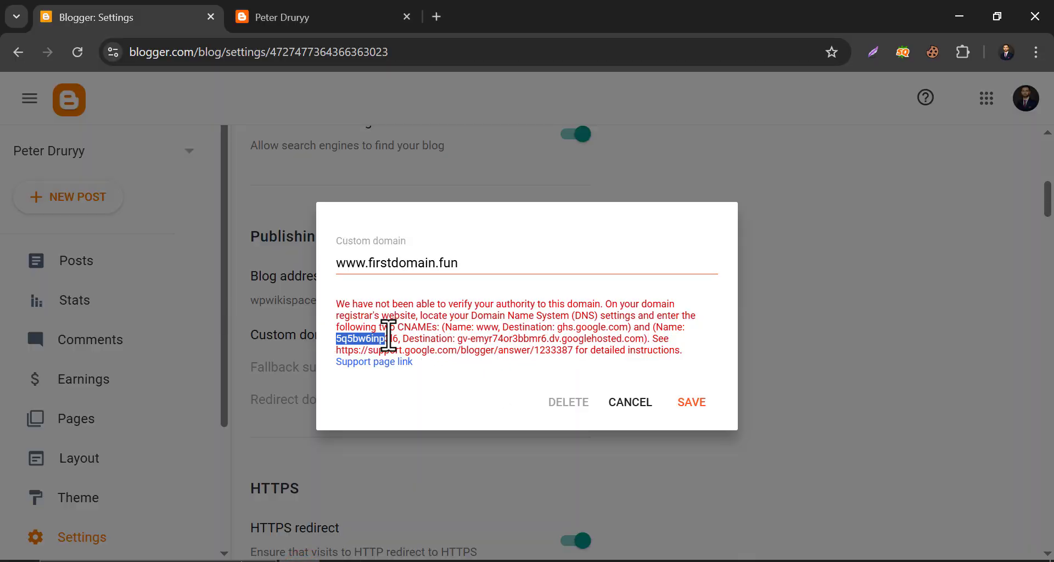
pyautogui.rightClick(373, 339)
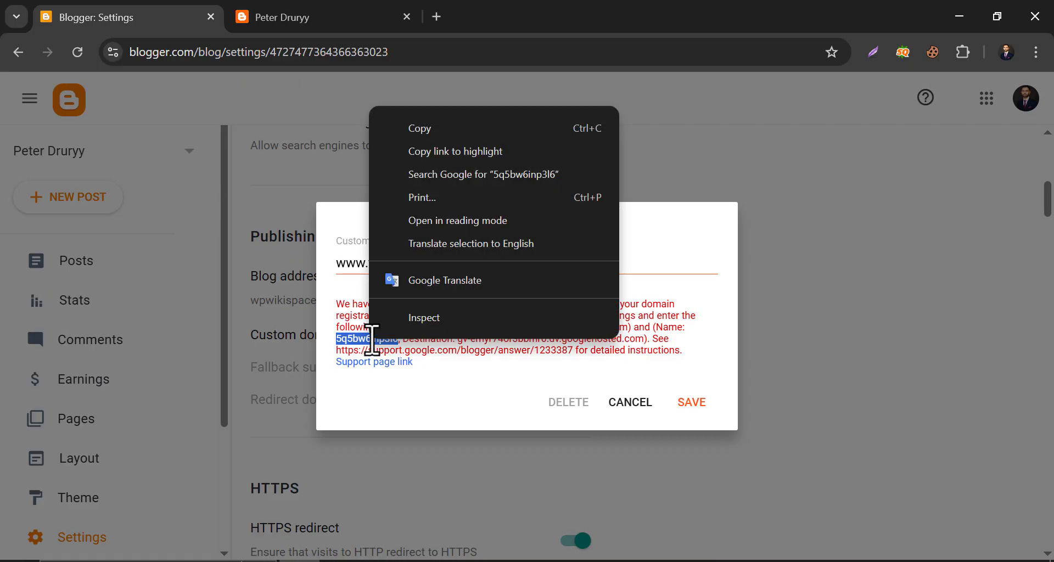
pyautogui.click(452, 128)
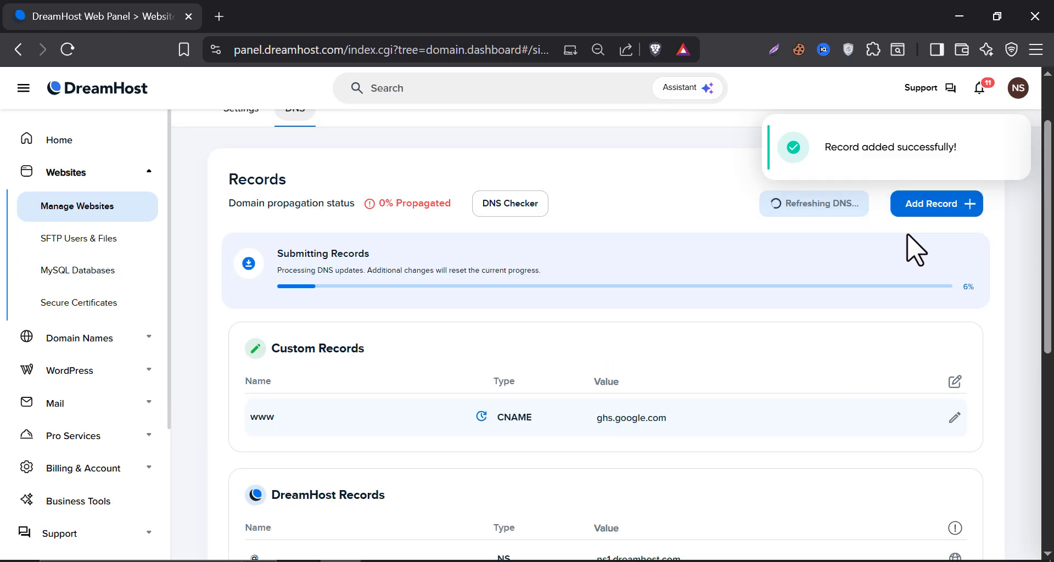
pyautogui.click(937, 205)
pyautogui.scroll(-1, 362, 329)
pyautogui.click(269, 470)
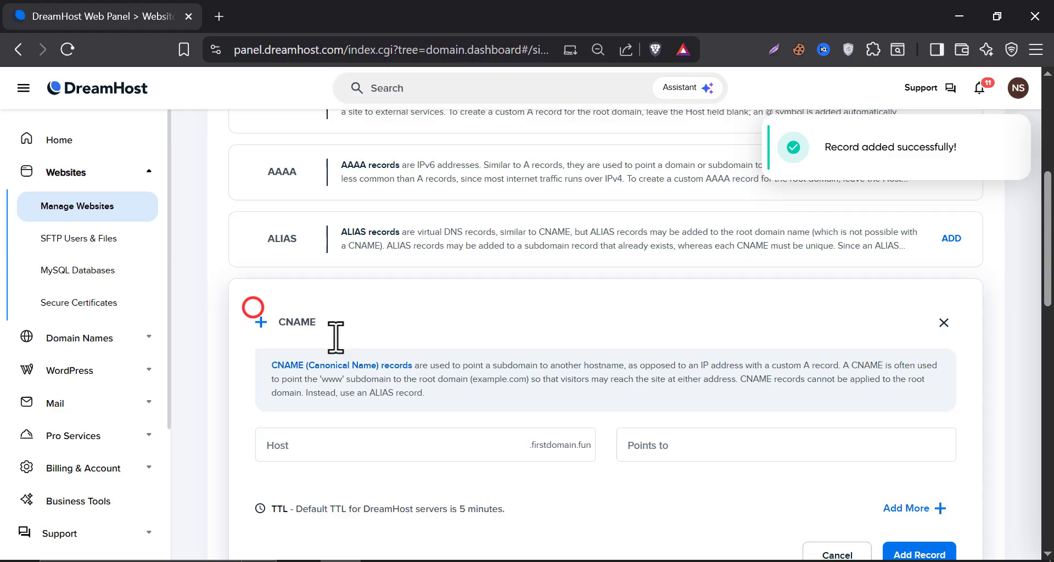
pyautogui.click(299, 363)
pyautogui.hotkey('ctrl', 'v')
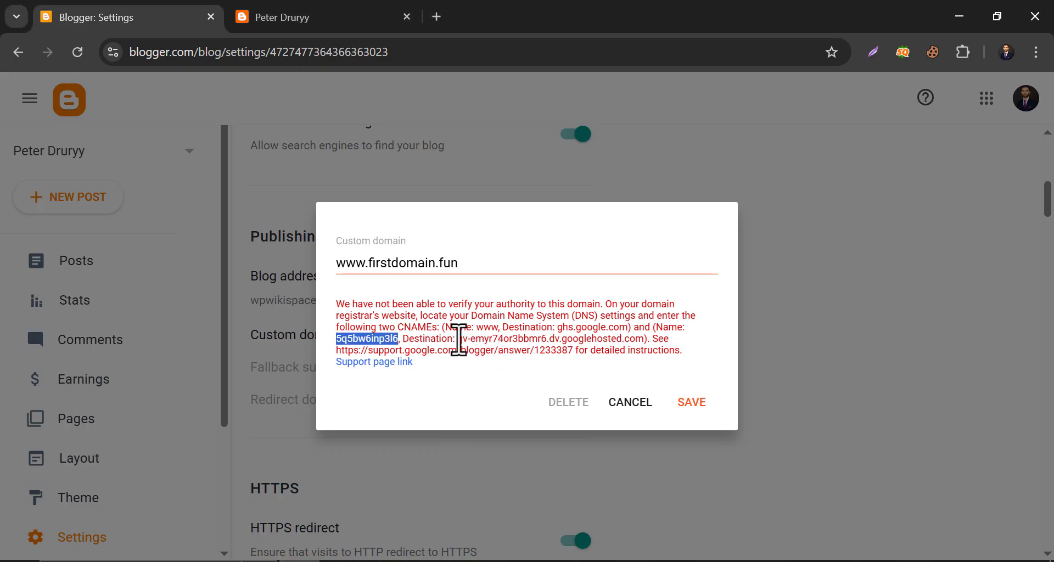
# Copy the second CNAME's verification destination from Blogger, make the DreamHost record point to it, and add the record
pyautogui.moveTo(458, 339); pyautogui.dragTo(644, 340)
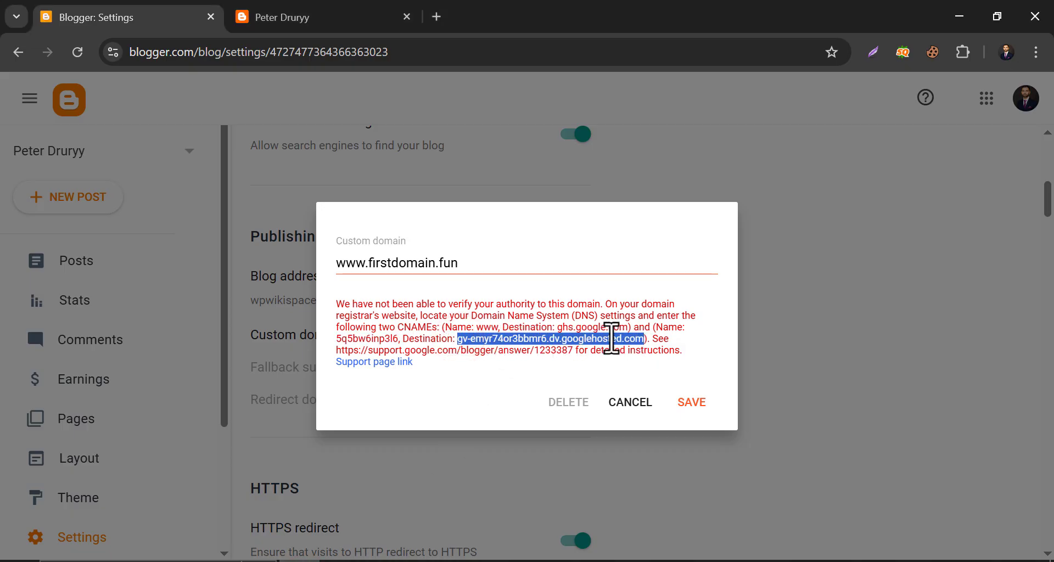
pyautogui.rightClick(619, 338)
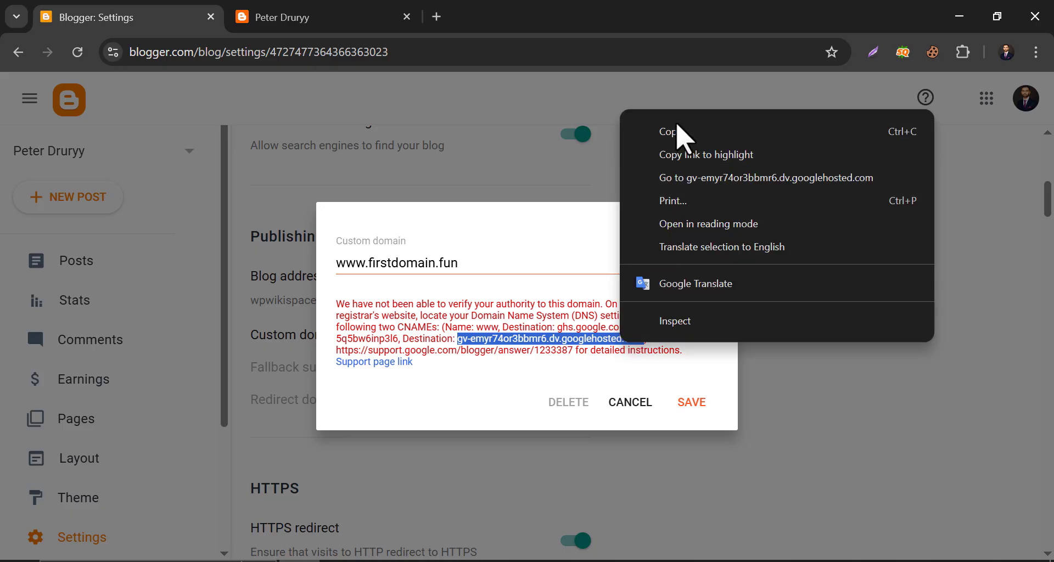
pyautogui.click(668, 130)
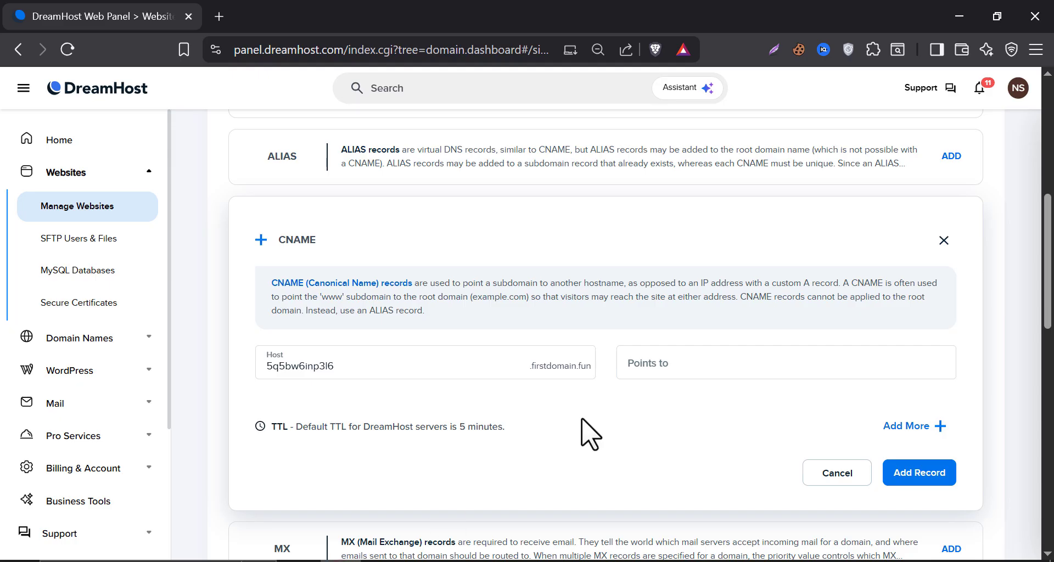
pyautogui.click(675, 371)
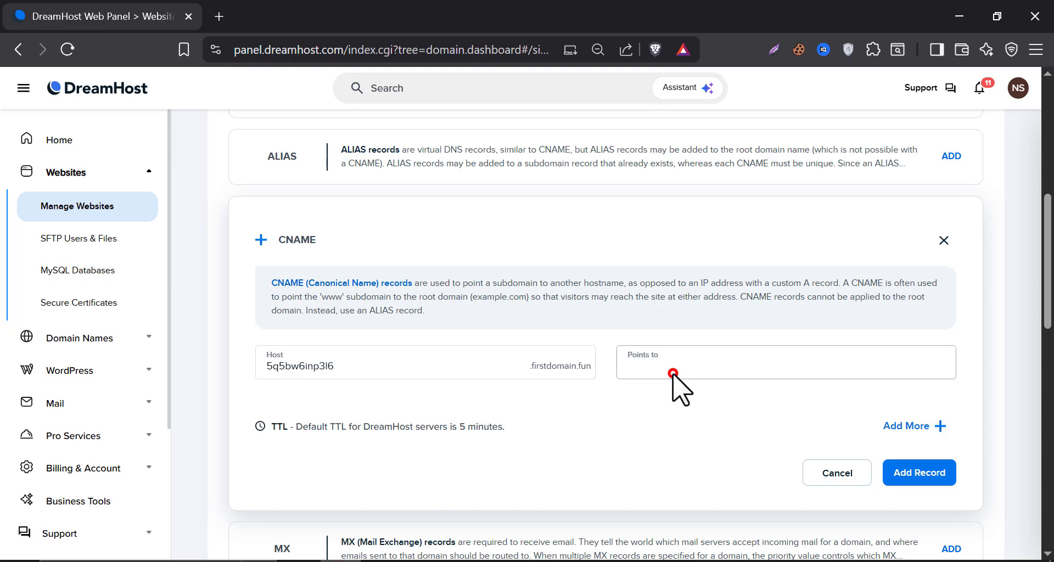
pyautogui.hotkey('ctrl', 'v')
pyautogui.click(896, 475)
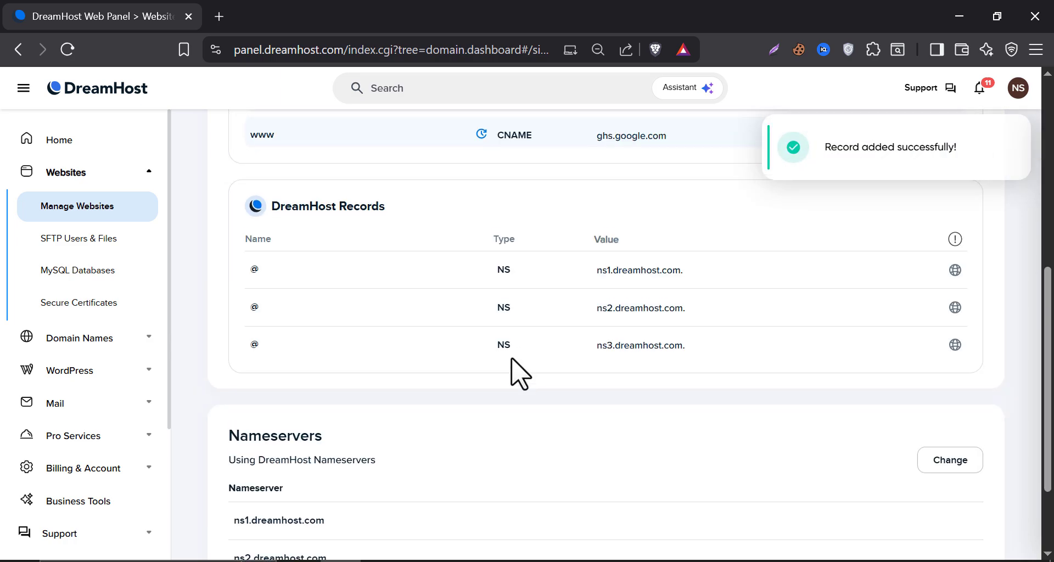
pyautogui.scroll(3, 516, 370)
pyautogui.scroll(2, 392, 339)
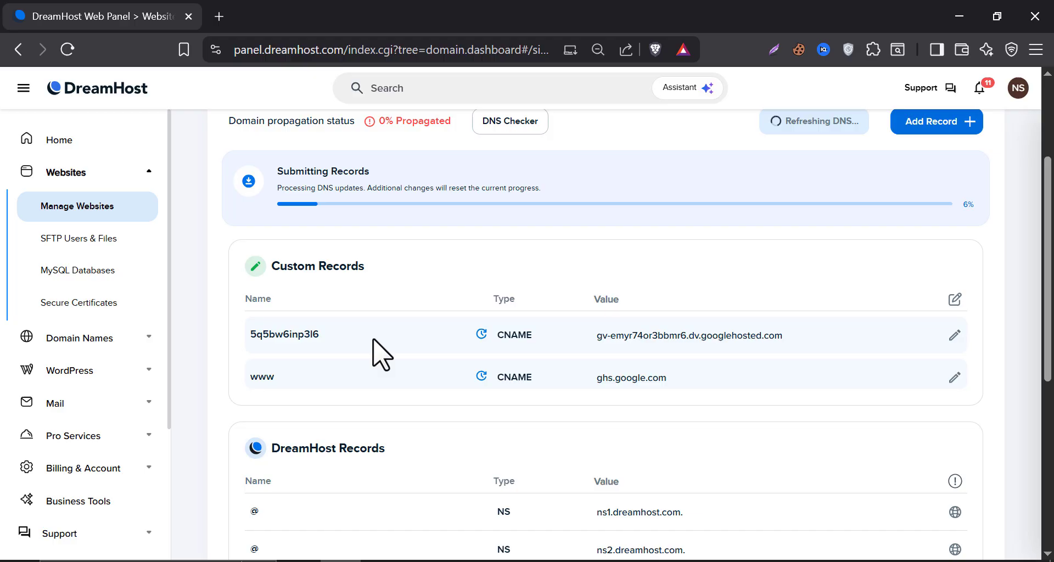
pyautogui.hotkey('alt', 'Tab')
pyautogui.click(574, 369)
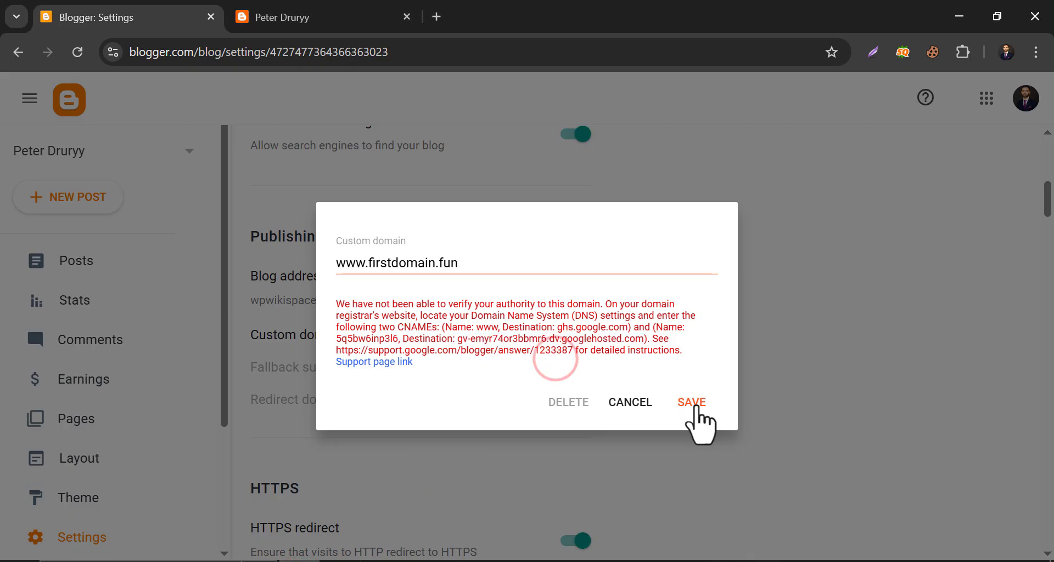
pyautogui.click(695, 399)
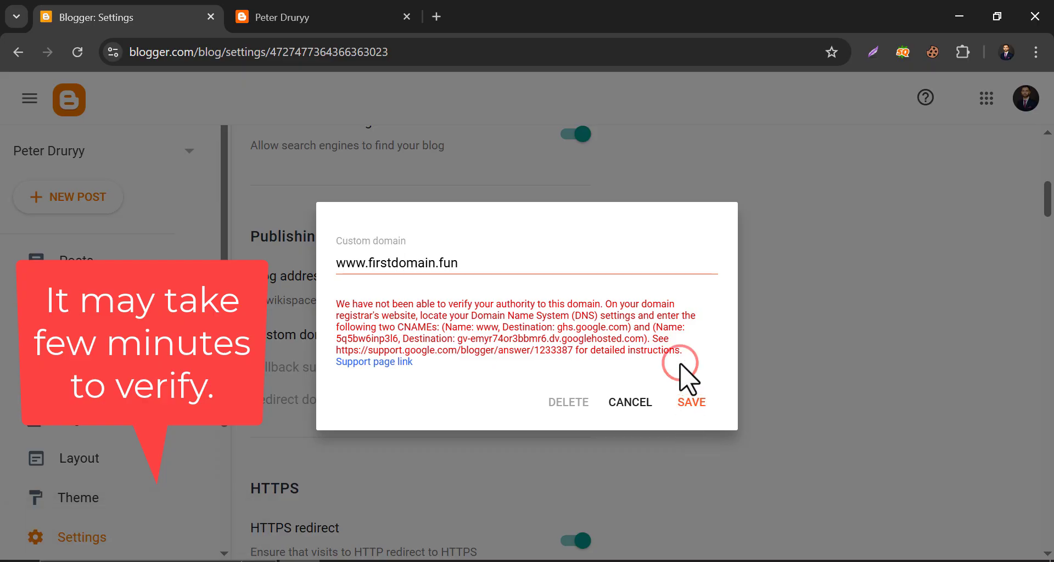
pyautogui.click(690, 404)
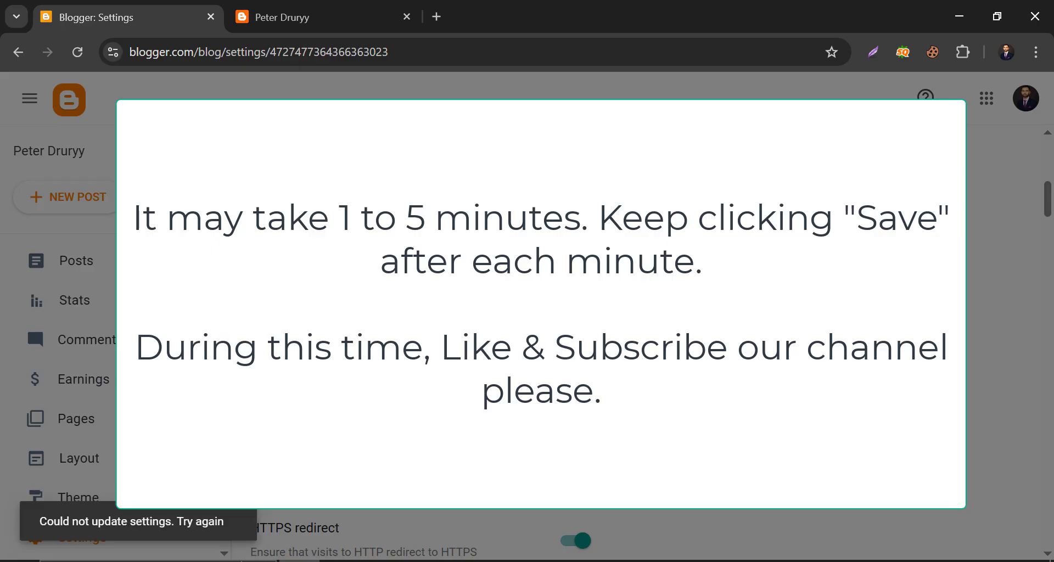
pyautogui.click(688, 404)
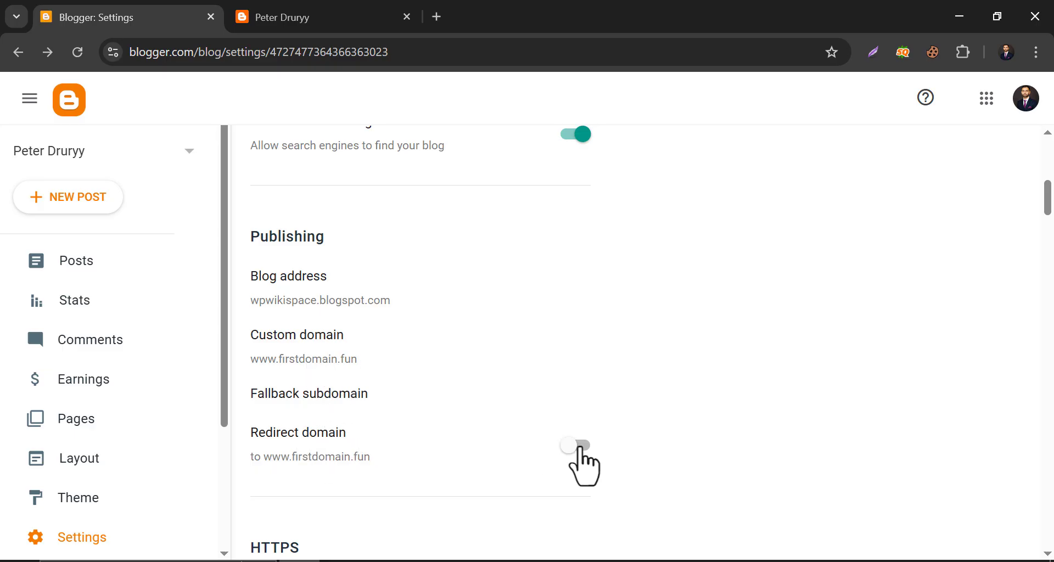
pyautogui.click(577, 446)
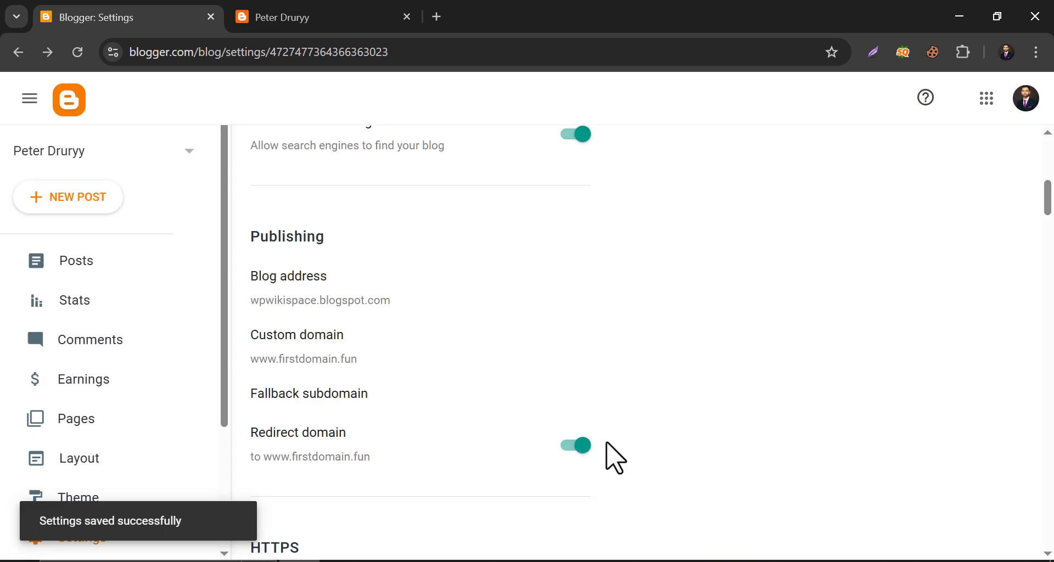
pyautogui.scroll(-2, 384, 247)
pyautogui.click(78, 51)
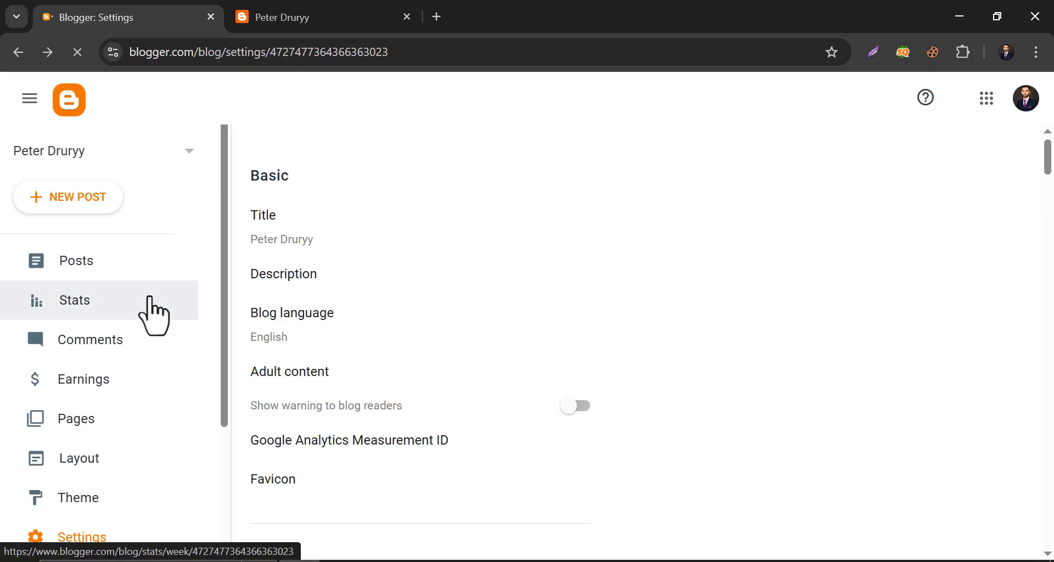
pyautogui.scroll(-3, 106, 360)
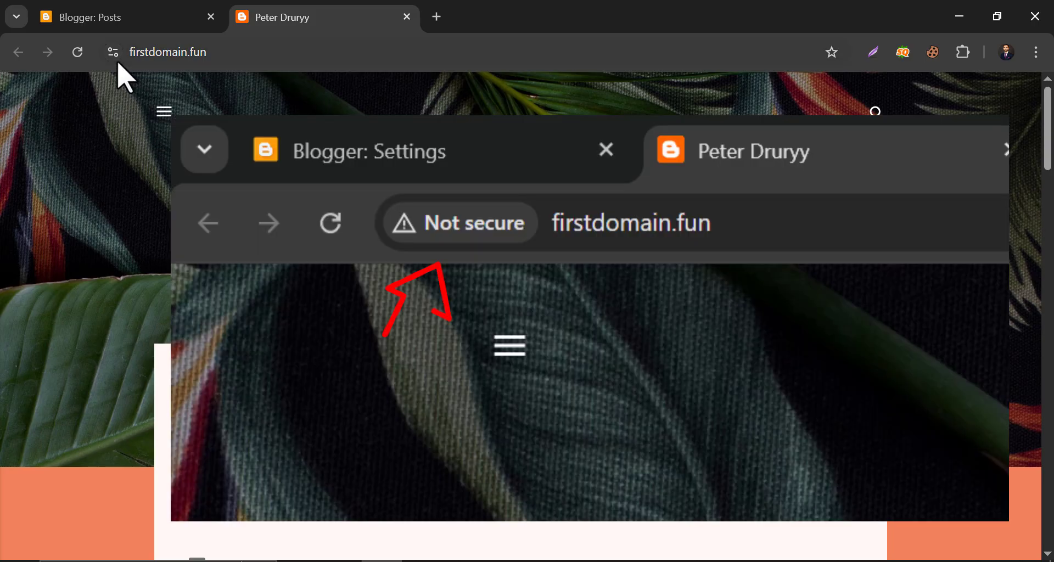
# Check the connection security details of the live blog at firstdomain.fun
pyautogui.click(113, 53)
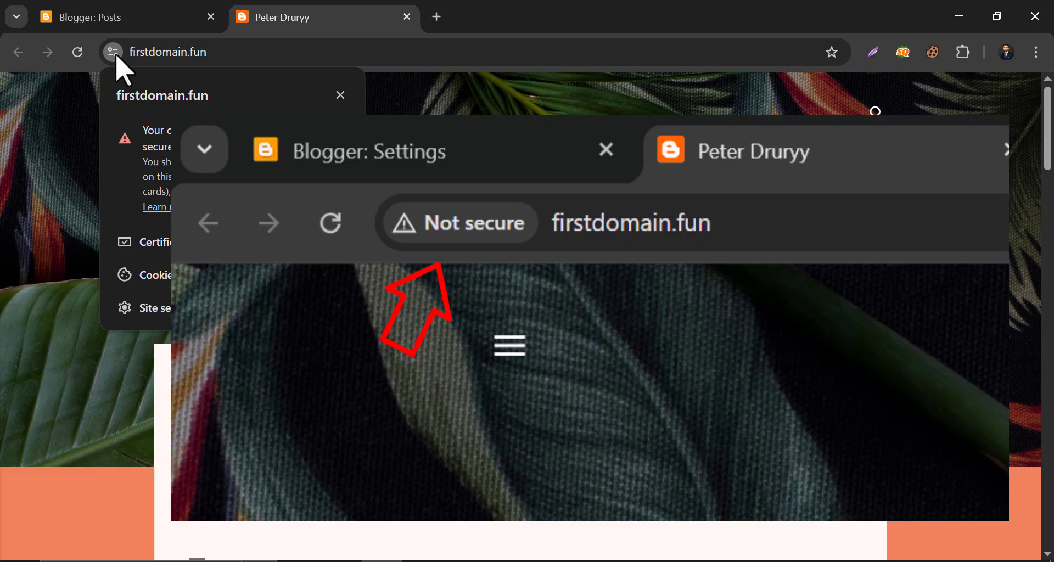
pyautogui.click(115, 58)
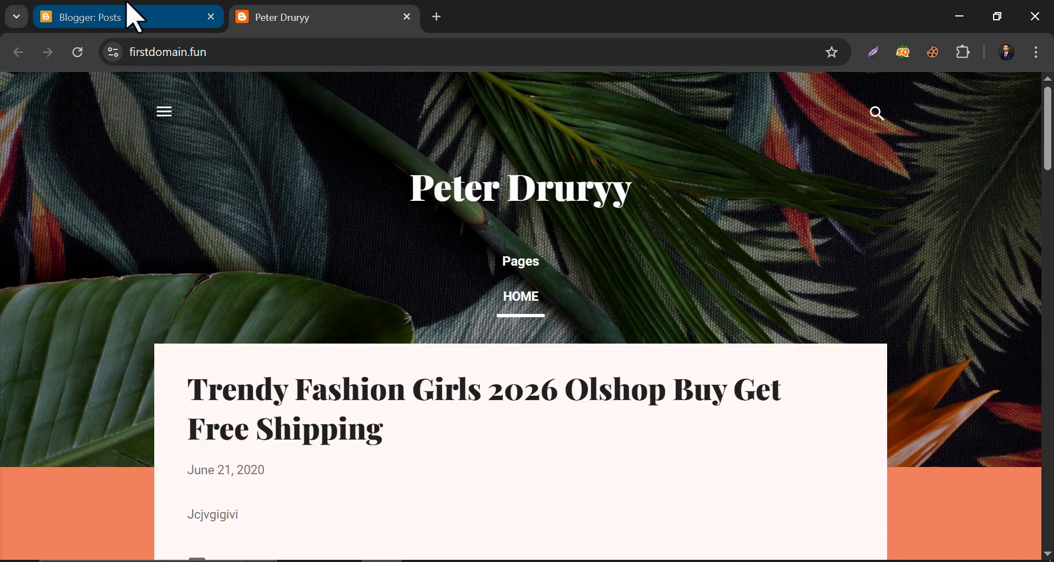
# Enable HTTPS availability and HTTPS redirect in the Blogger settings, and return to the live blog
pyautogui.click(131, 14)
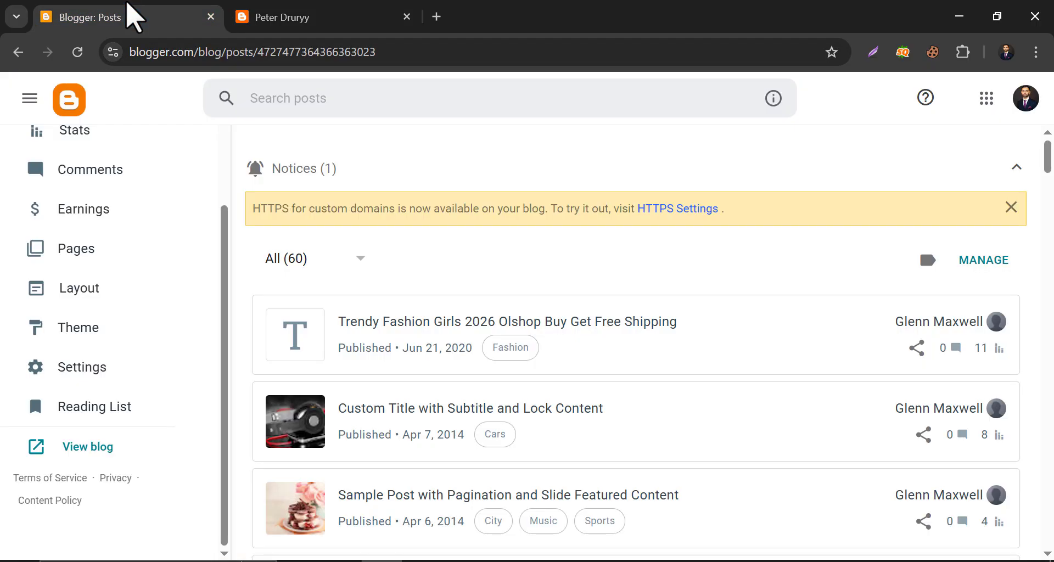
pyautogui.click(147, 365)
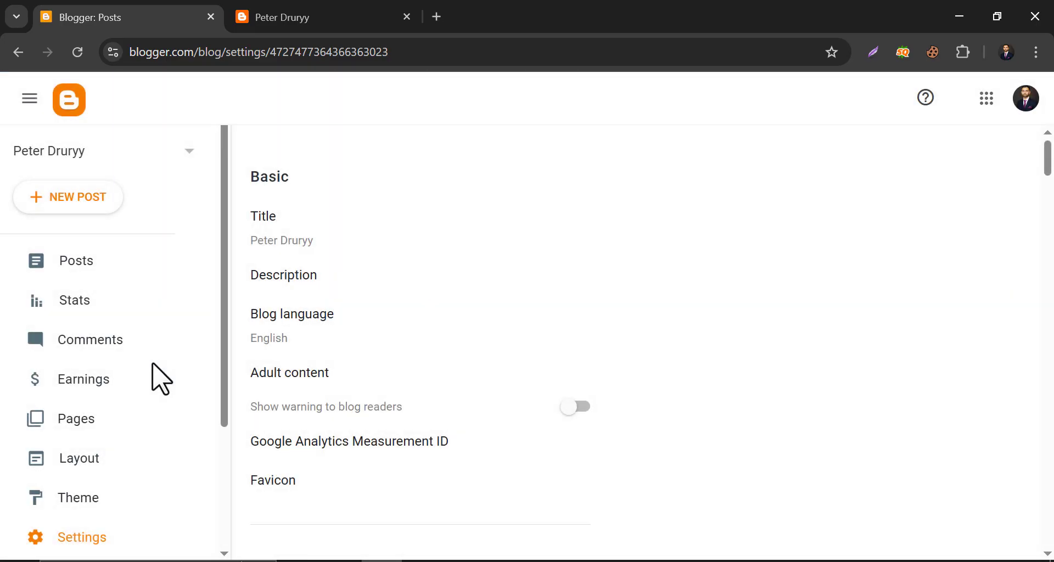
pyautogui.scroll(-10, 474, 365)
pyautogui.scroll(-5, 471, 361)
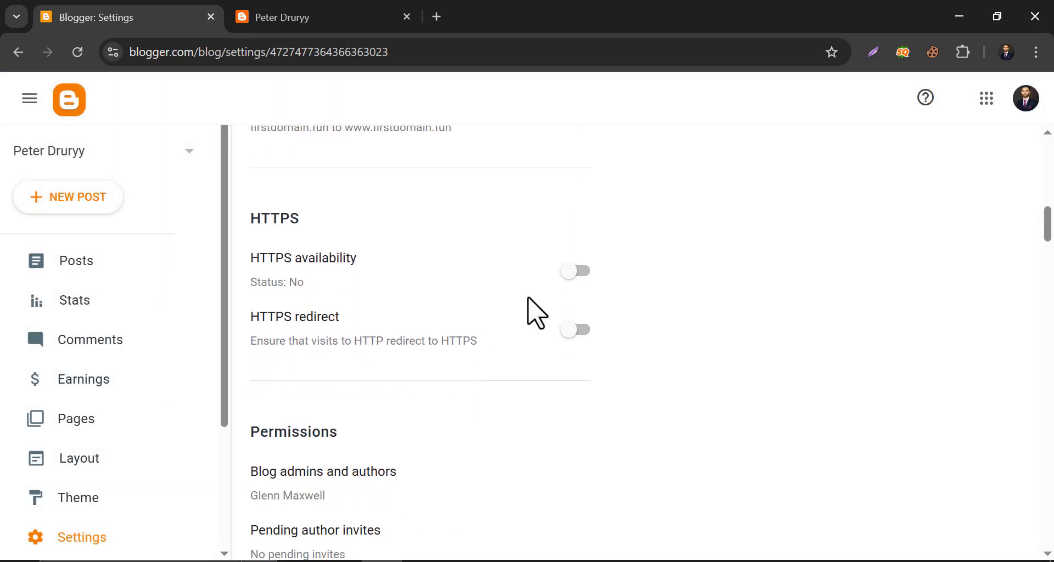
pyautogui.click(571, 272)
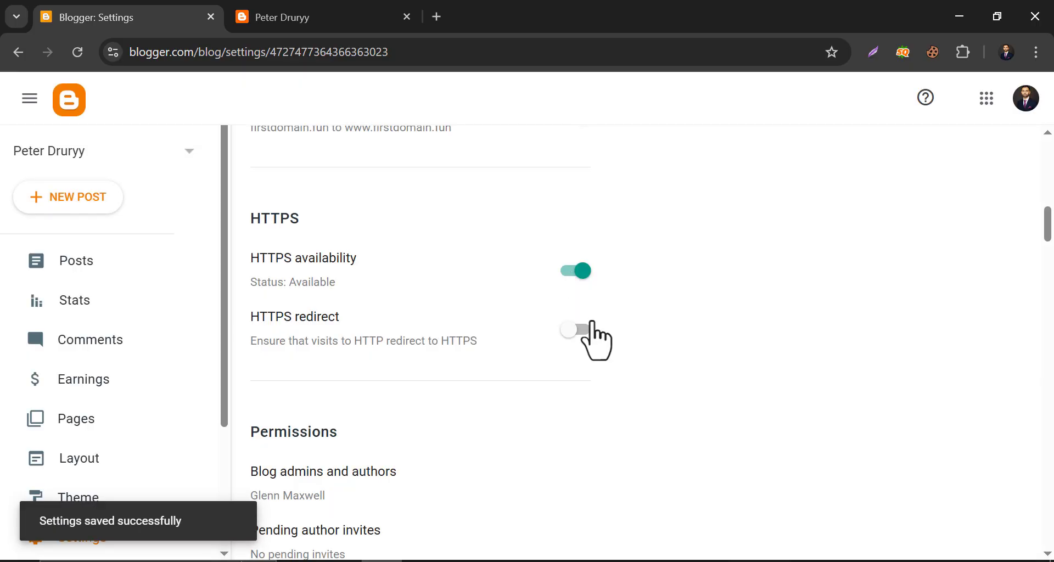
pyautogui.click(570, 331)
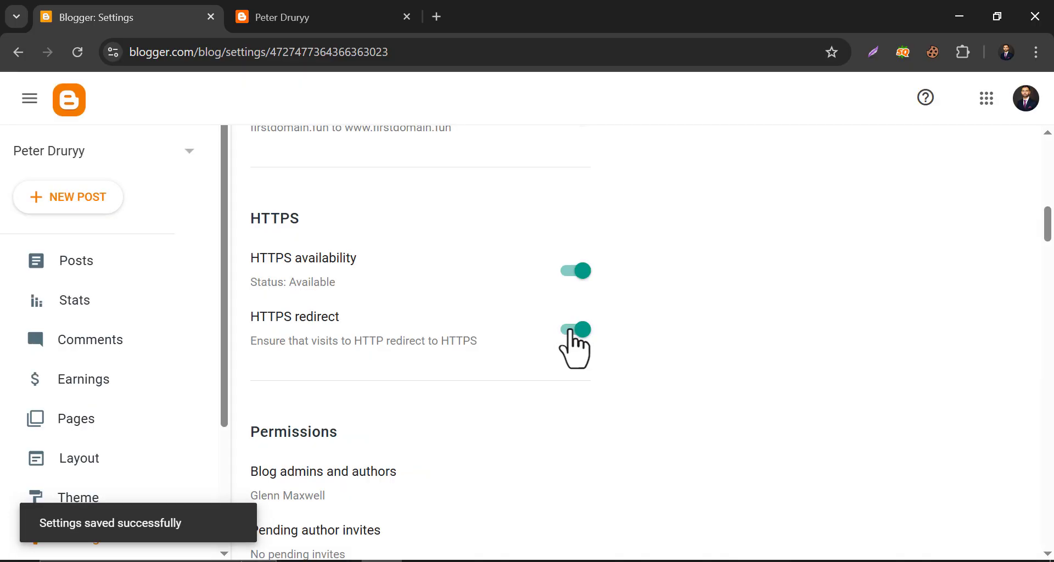
pyautogui.click(332, 14)
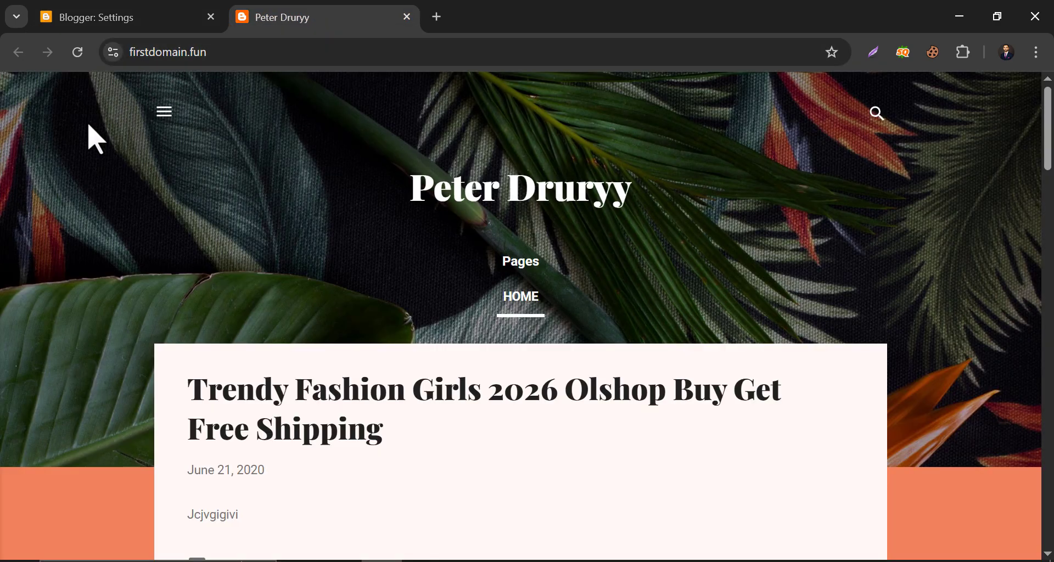